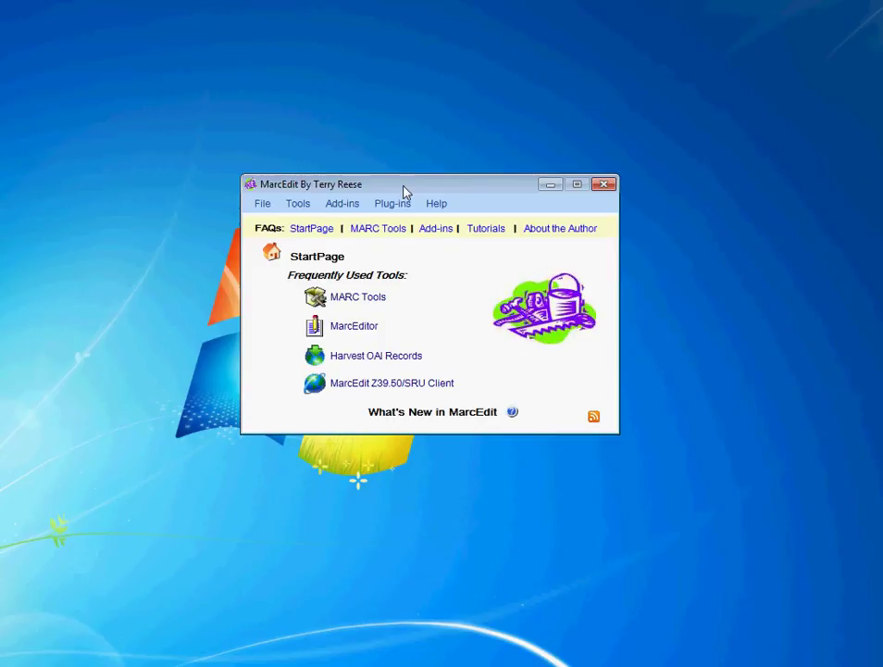
click(300, 203)
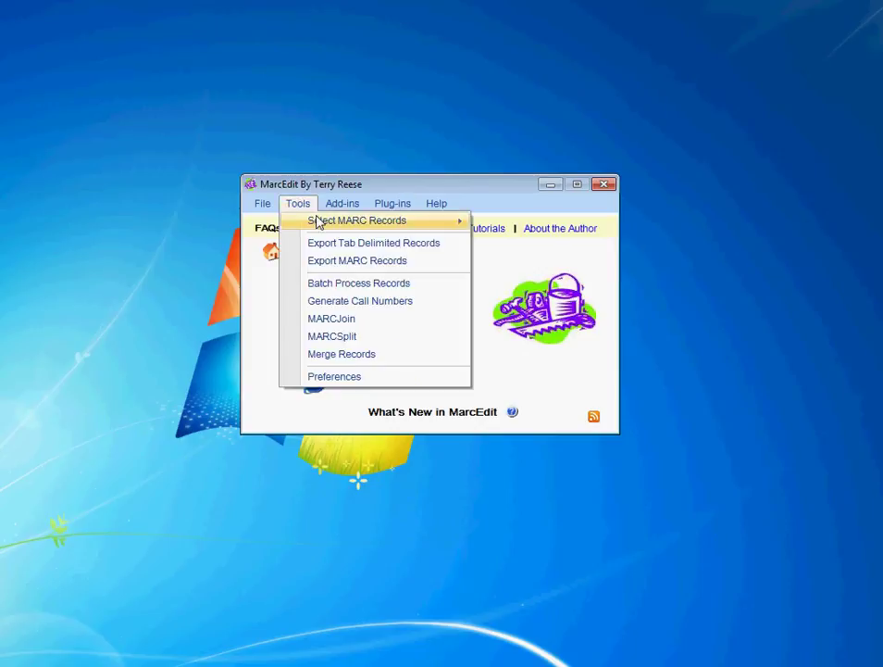
mouse_move(318, 222)
click(473, 213)
click(342, 203)
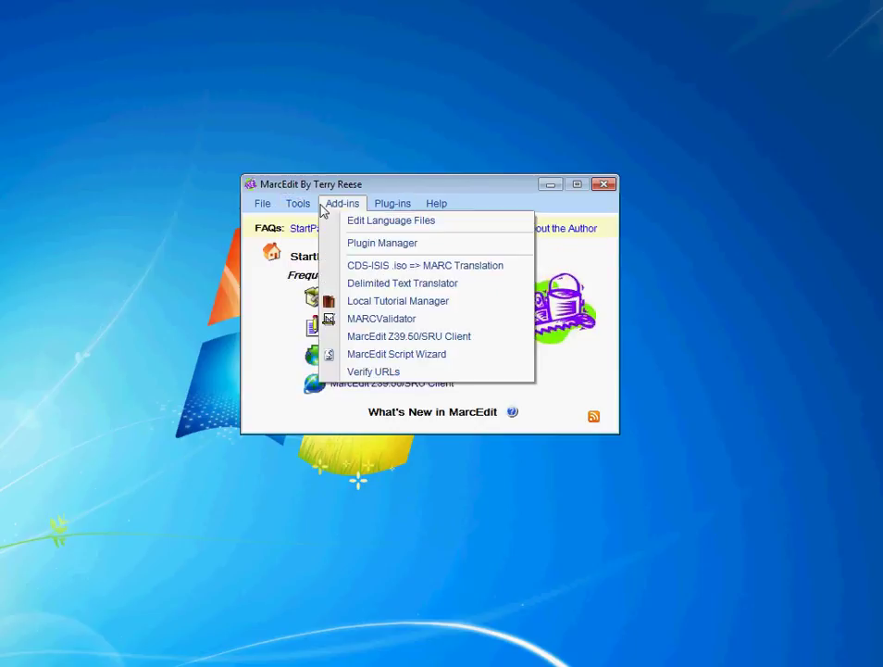
mouse_move(300, 203)
mouse_move(330, 222)
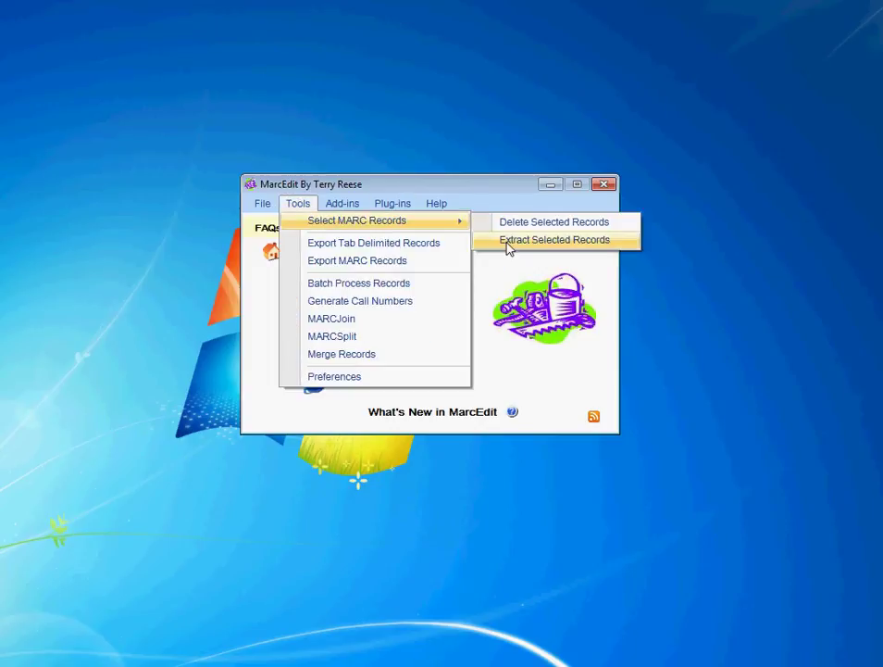
click(503, 179)
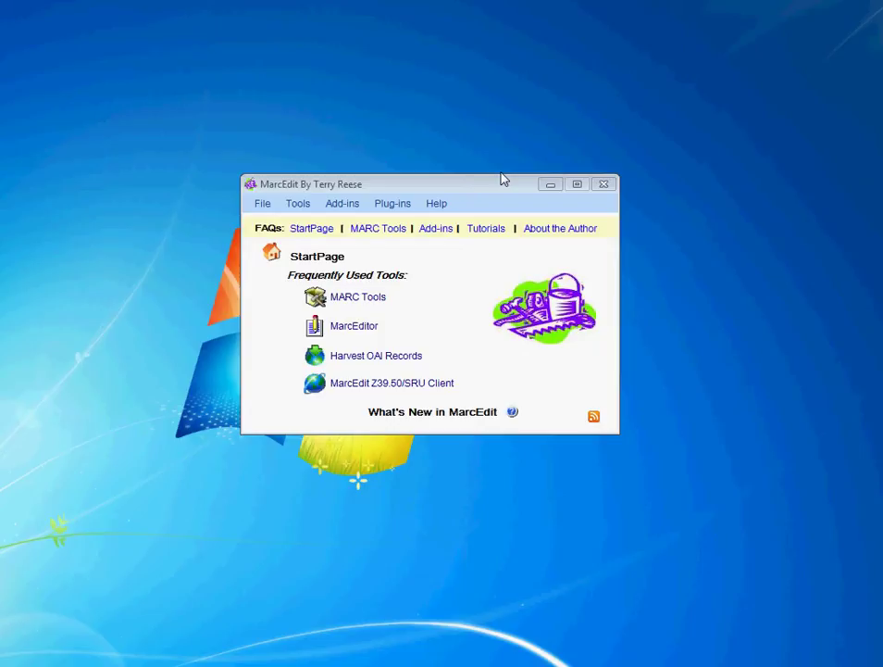
Step: Open test_set.mrk in the MarcEditor to view its records, and close the editor
click(356, 327)
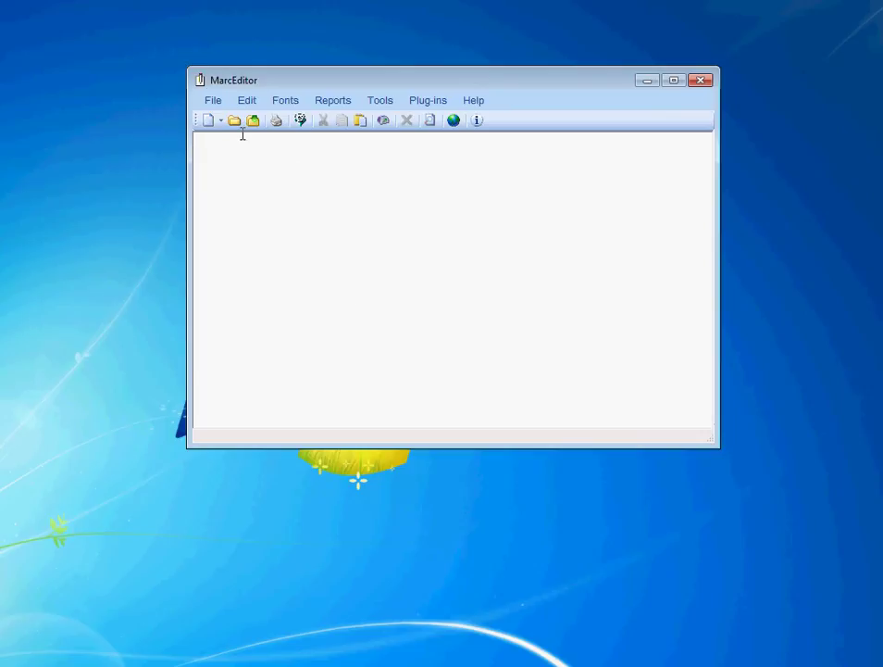
click(233, 120)
double_click(330, 274)
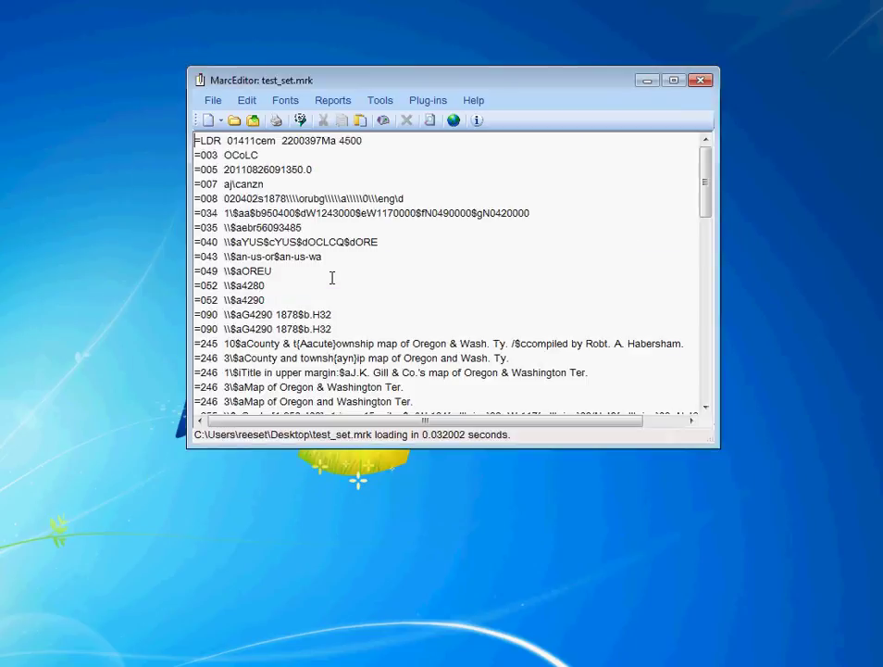
click(215, 102)
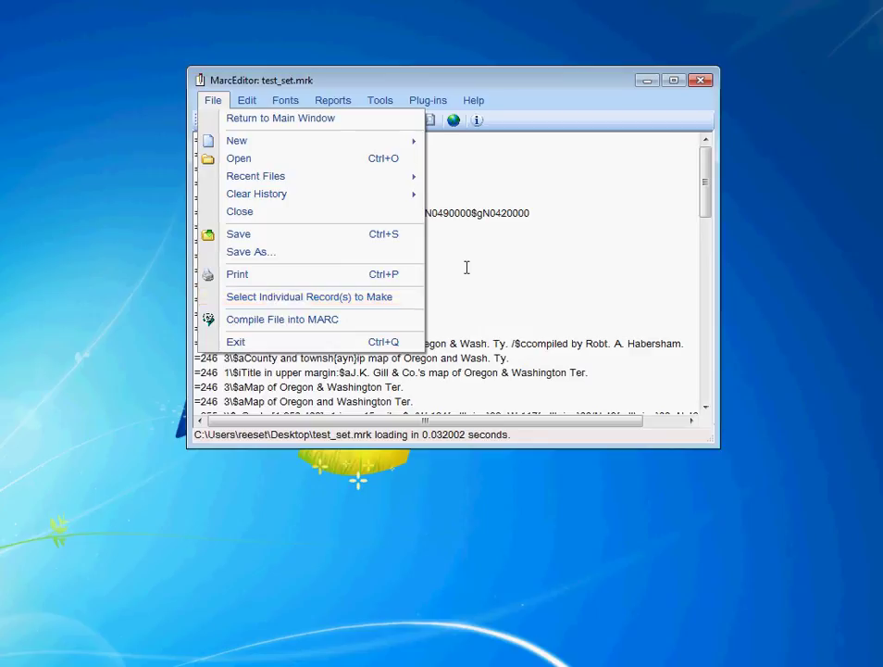
click(700, 82)
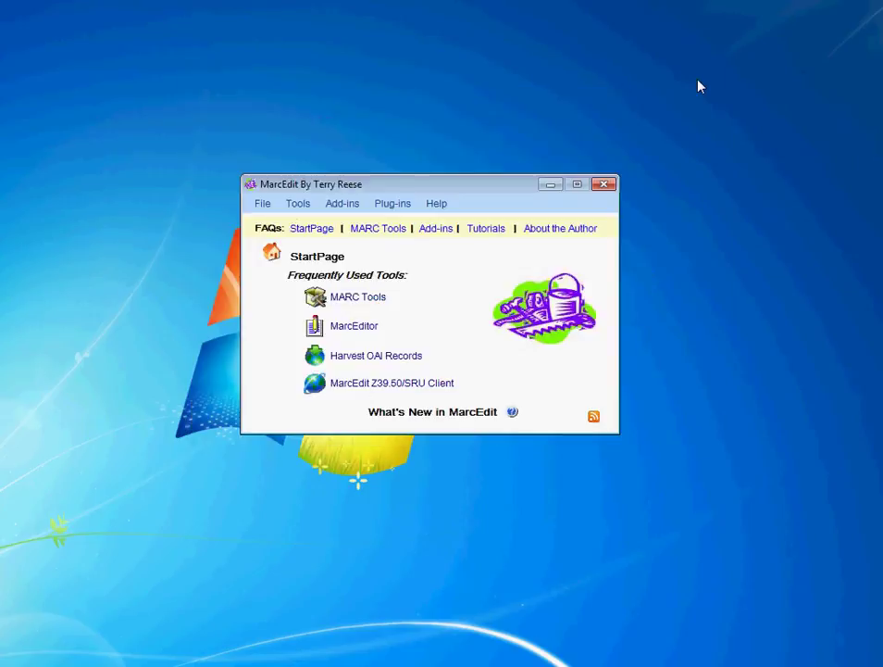
click(297, 203)
mouse_move(341, 228)
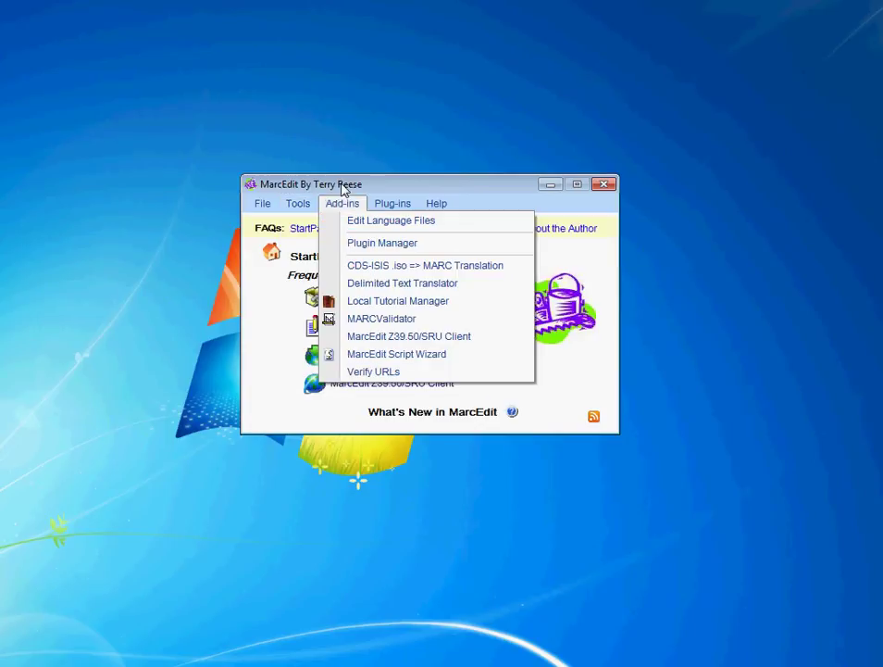
click(343, 202)
click(351, 335)
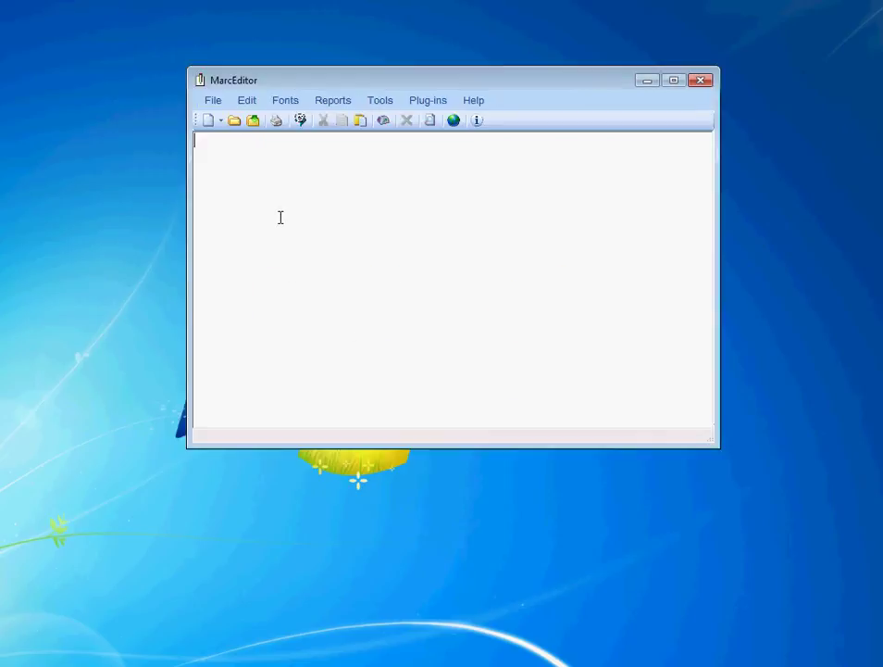
click(214, 100)
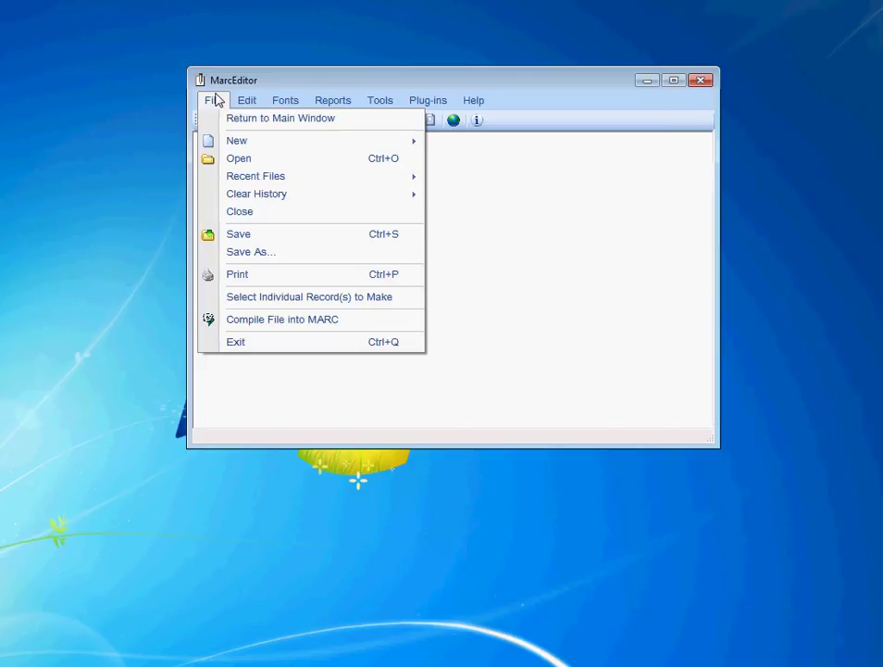
click(271, 83)
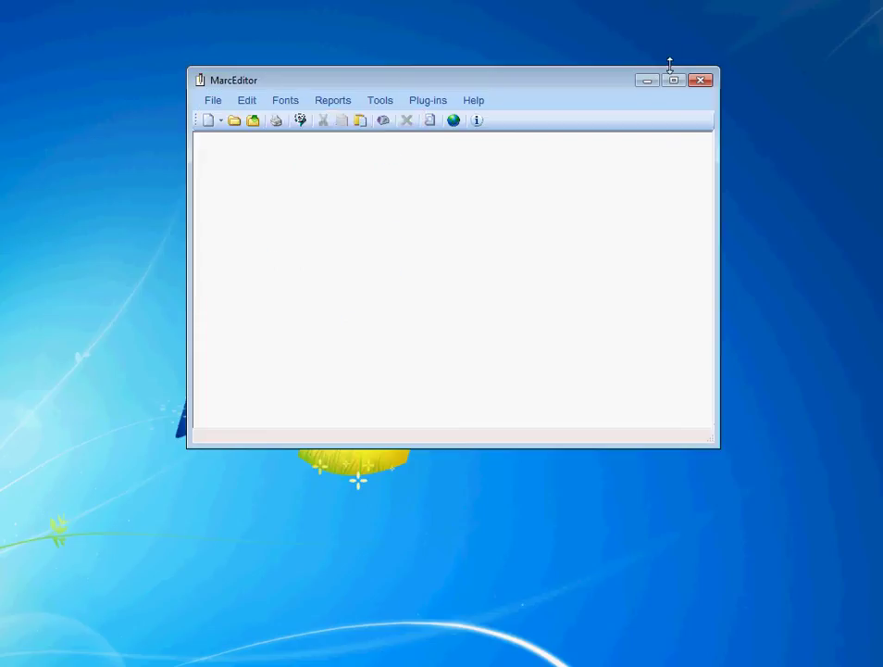
click(701, 79)
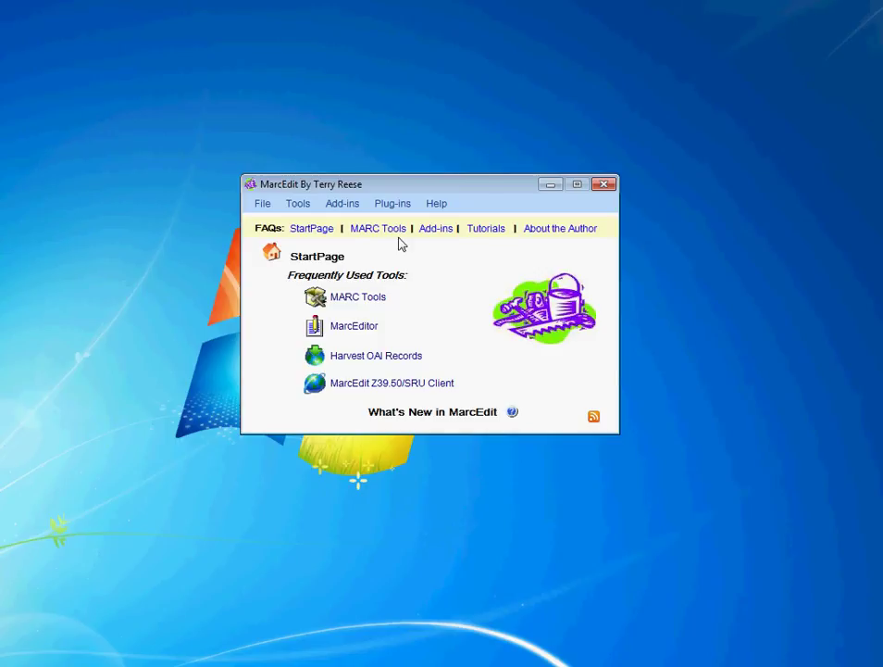
Step: Open test_set.mrk from the Desktop in the MarcEditor
click(364, 328)
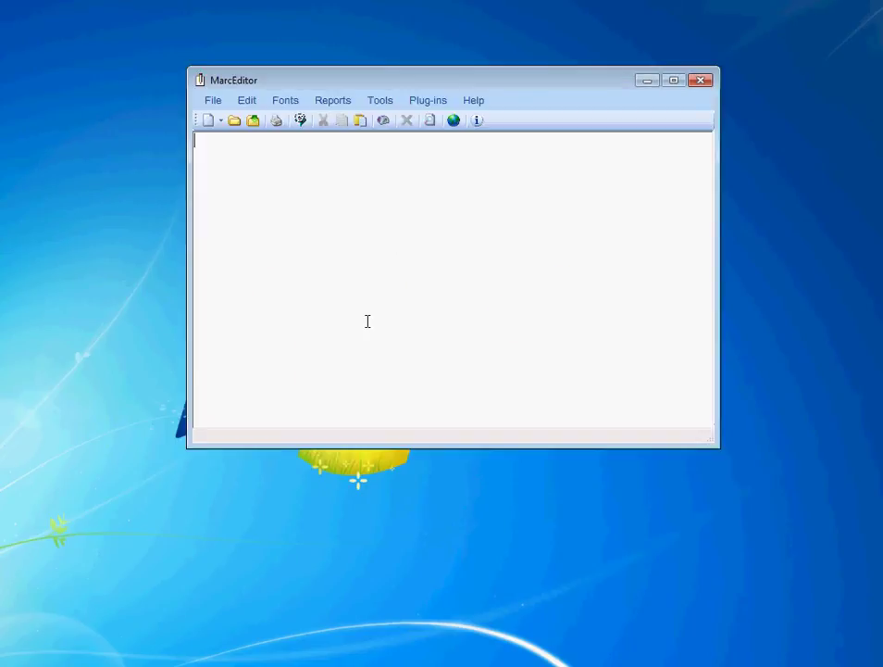
click(234, 121)
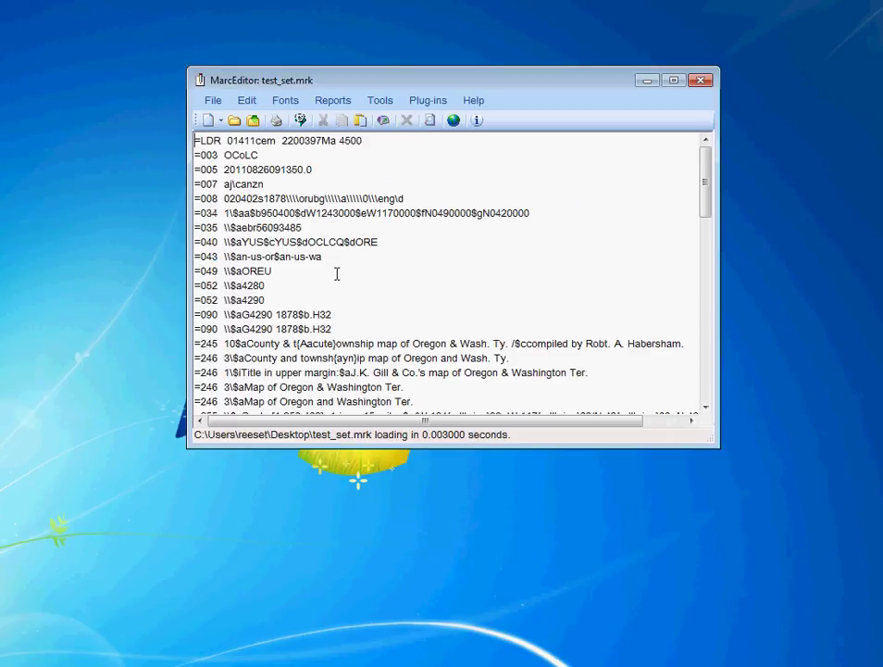
Step: Examine the fields of the records in test_set.mrk, including their 856 URL fields, through to the end of the file
key(Right)
key(Down)
key(Down)
key(Down)
key(Down)
key(Down)
key(Down)
key(Down)
key(Down)
key(Down)
key(Down)
key(Down)
key(Down)
key(Down)
key(Down)
key(Down)
key(Down)
key(Down)
key(Down)
key(Down)
key(Down)
key(Down)
key(Down)
key(Down)
key(Down)
key(Down)
key(Down)
key(Down)
key(Down)
key(Down)
key(Down)
key(Down)
key(Down)
key(Down)
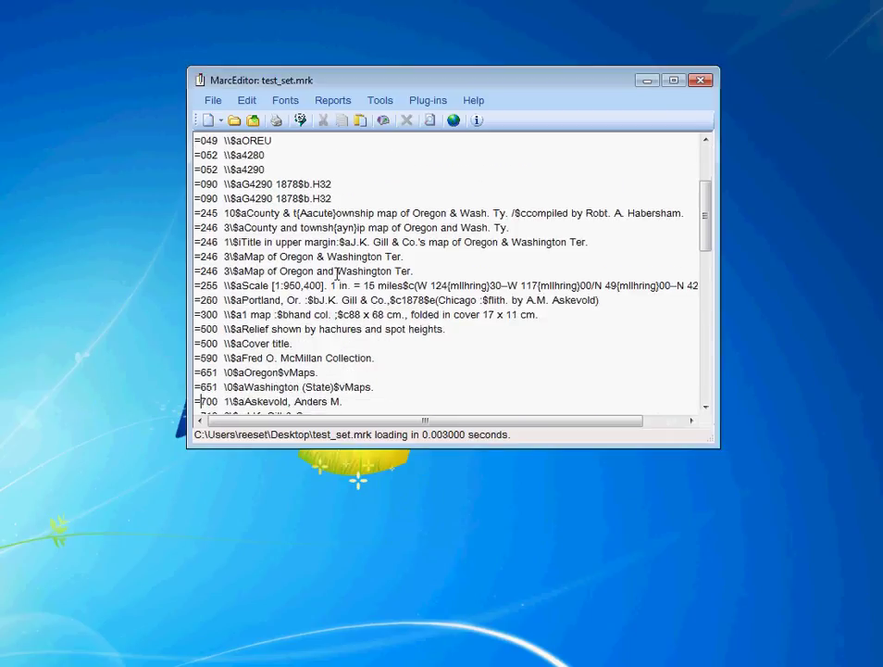
key(Down)
key(Down)
key(Down)
key(Down)
key(Down)
key(Down)
key(Down)
key(Down)
key(Down)
key(Down)
key(Down)
key(Down)
key(Down)
key(Down)
key(Down)
key(Down)
key(Down)
key(Down)
key(Down)
key(Down)
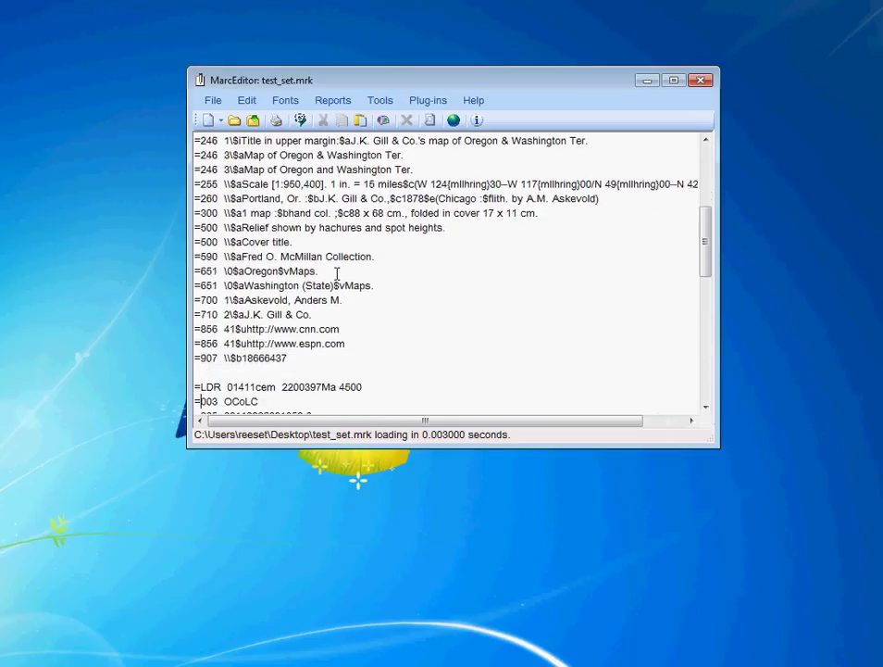
key(Up)
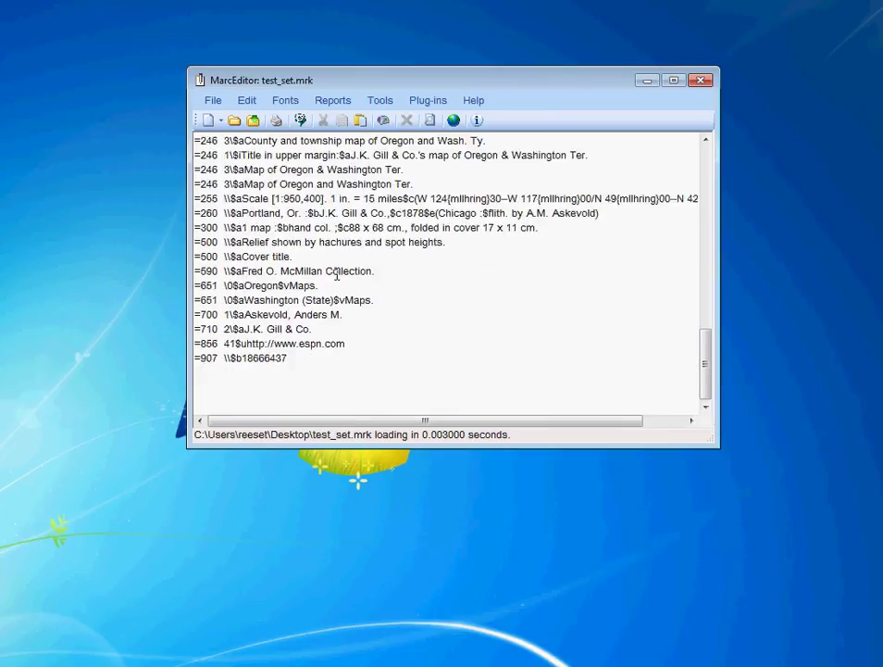
Step: Copy all existing records, paste them at the end of test_set.mrk, and save the file before closing the editor
key(shift+Up)
key(shift+Up)
key(shift+Up)
key(shift+Up)
key(shift+Up)
key(shift+Up)
key(shift+Up)
key(shift+Up)
key(shift+Up)
key(shift+Up)
key(shift+Up)
key(shift+Up)
key(shift+Up)
key(shift+Up)
key(shift+Up)
key(shift+Up)
key(shift+Up)
key(shift+Up)
key(shift+Up)
key(shift+Up)
key(shift+Up)
key(shift+Up)
key(shift+Up)
key(shift+Up)
key(shift+Up)
key(shift+Up)
key(shift+Up)
key(shift+Up)
key(shift+Up)
key(shift+Up)
key(shift+Up)
key(shift+Up)
key(shift+Up)
key(shift+Up)
key(shift+Up)
key(shift+Up)
key(shift+Up)
key(shift+Up)
key(shift+Up)
key(shift+Up)
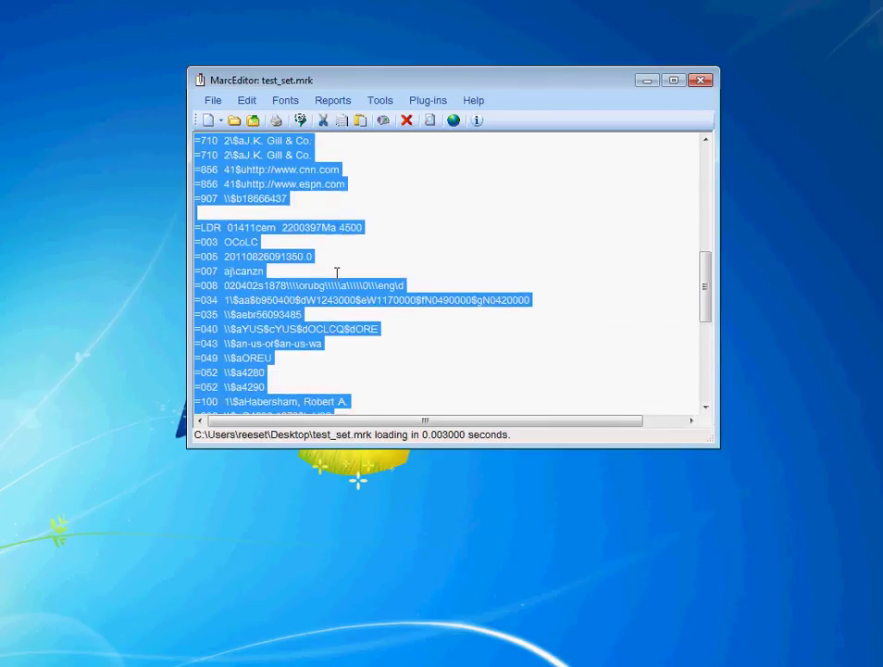
key(ctrl+End)
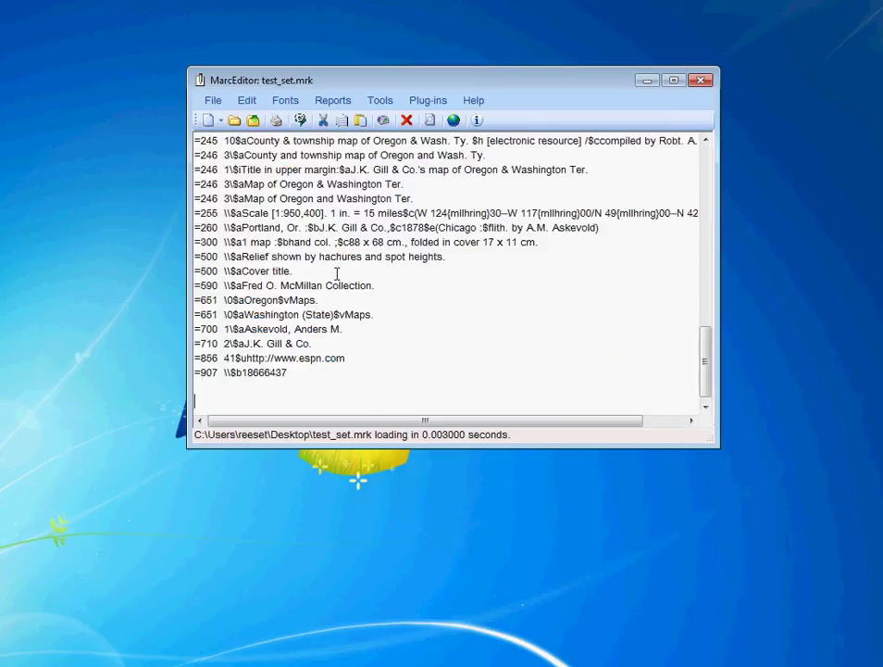
scroll(337, 273, up, 1)
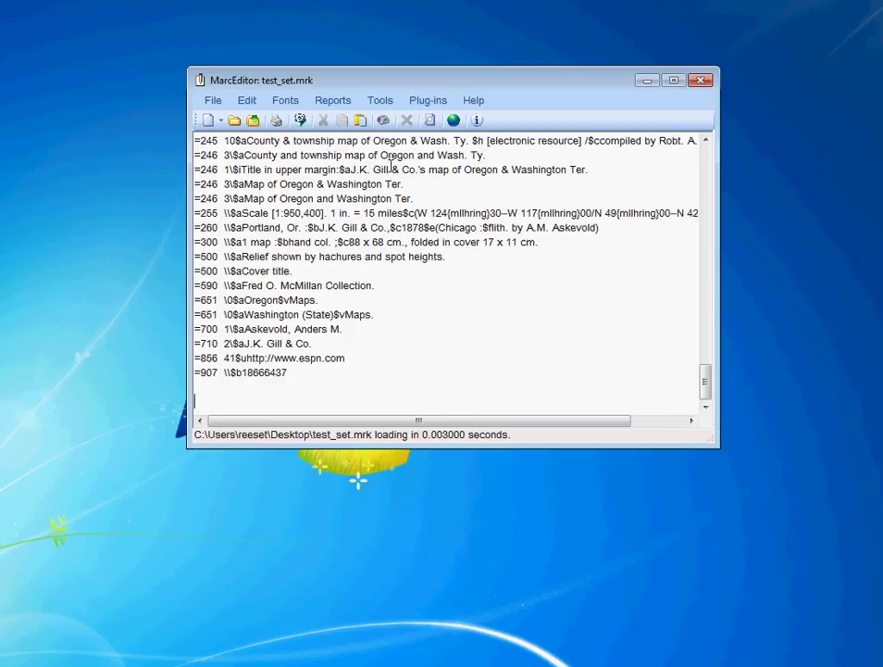
click(252, 121)
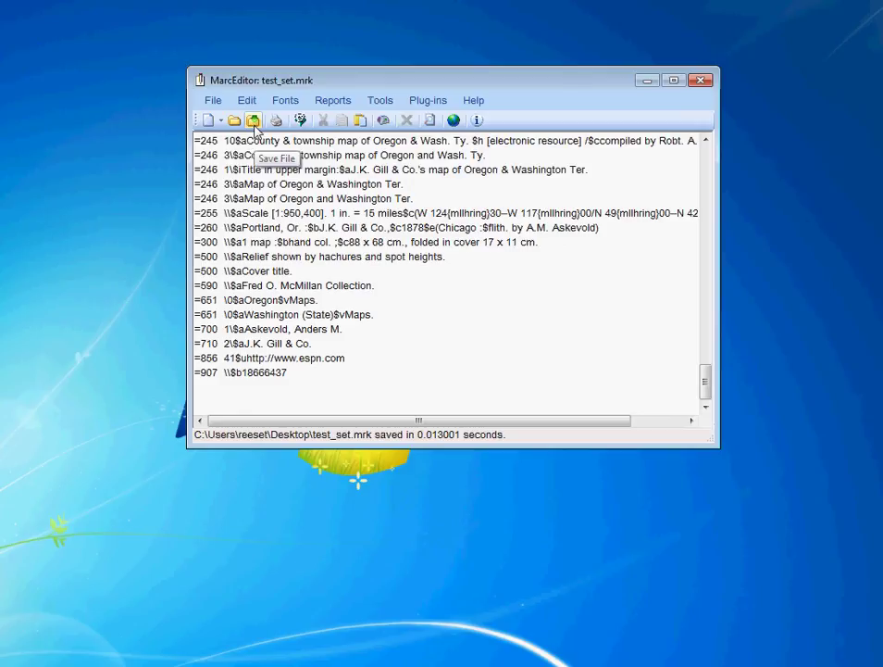
click(703, 81)
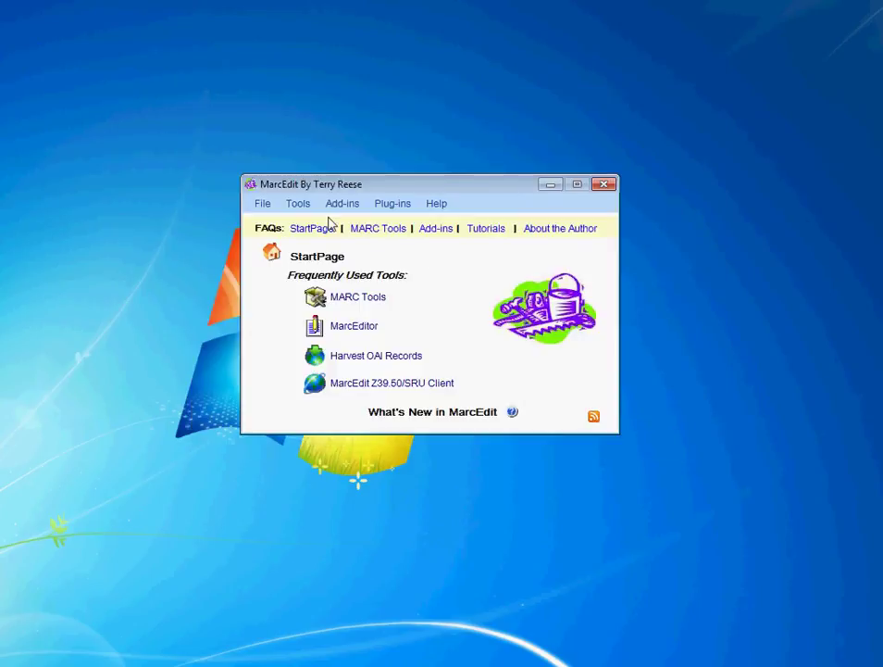
Step: Open the Extract Selected Records tool and widen its window and the Display Field column
click(299, 205)
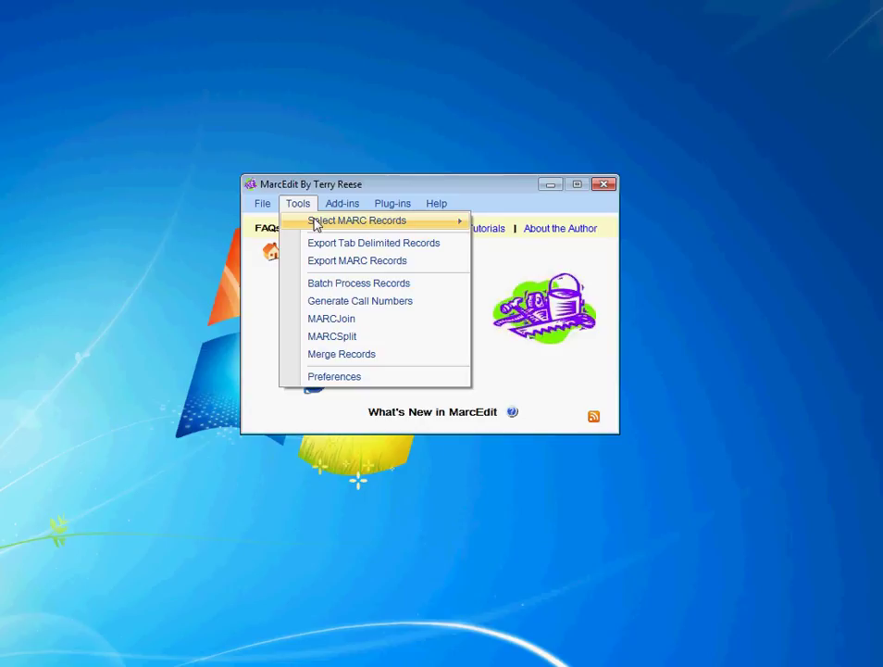
mouse_move(394, 225)
click(498, 230)
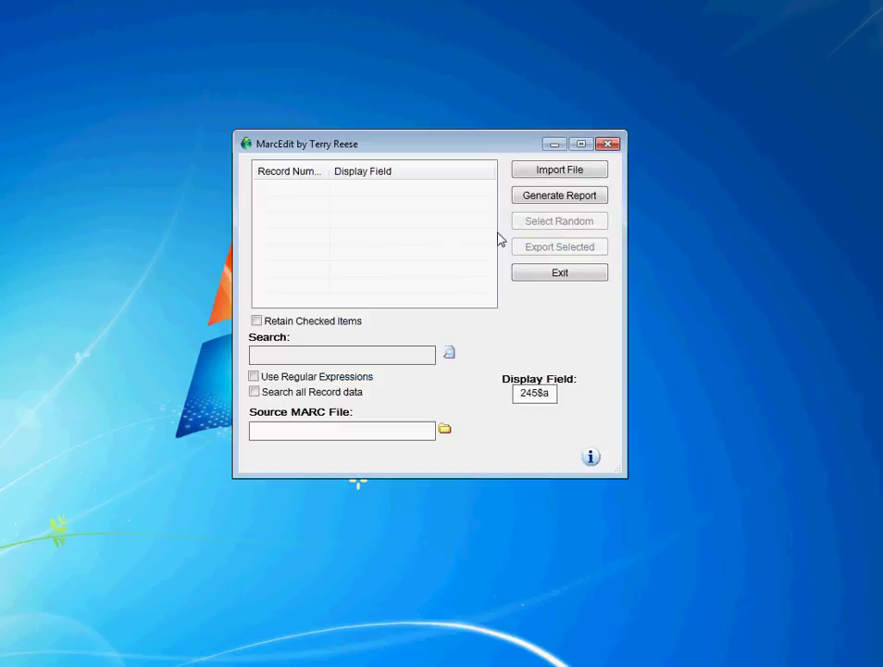
drag(233, 263, 92, 270)
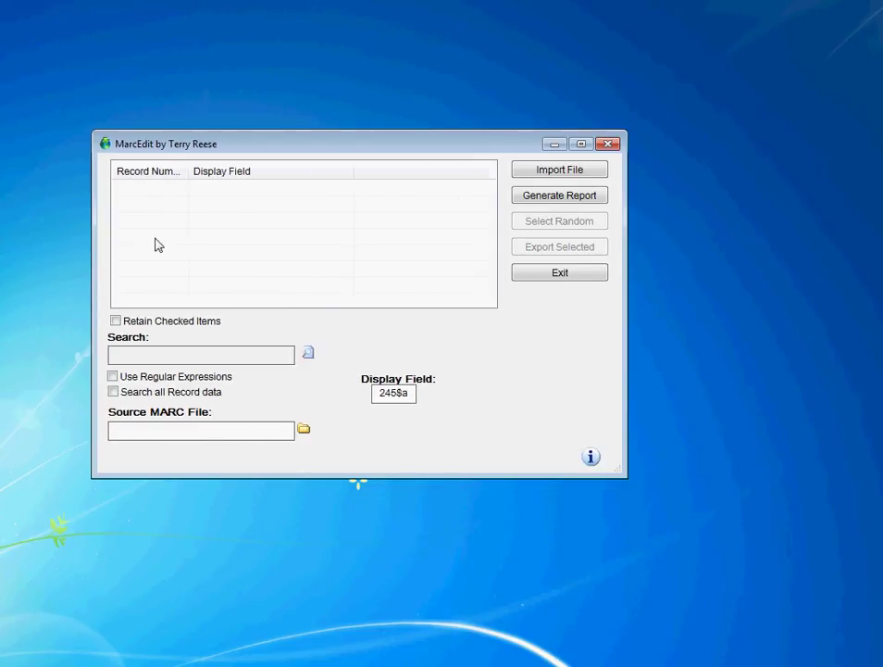
drag(354, 172, 492, 170)
Step: Set the source MARC file to test_set.mrk, listing MARC Text Files (*.mrk) in the file chooser
click(305, 430)
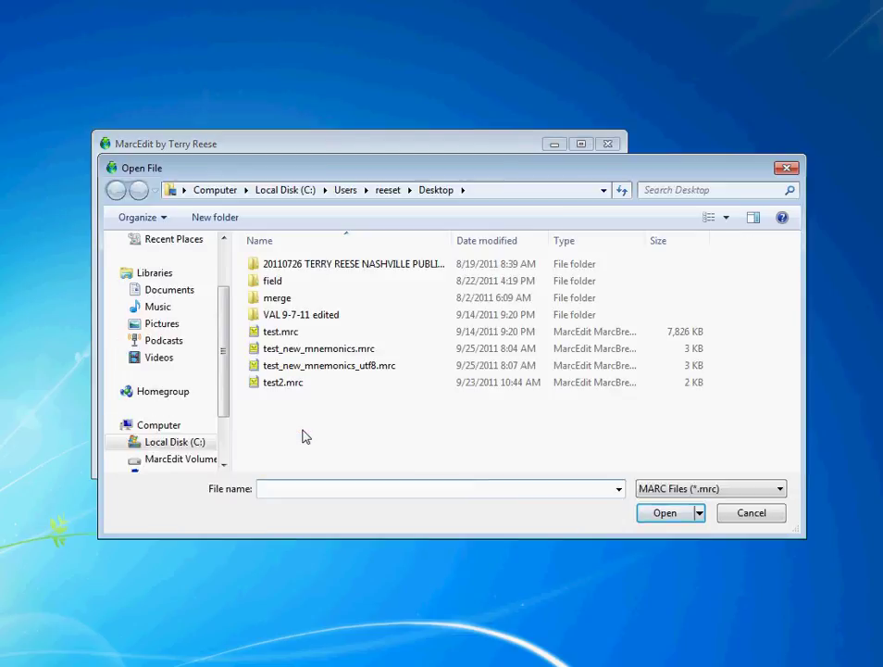
click(677, 491)
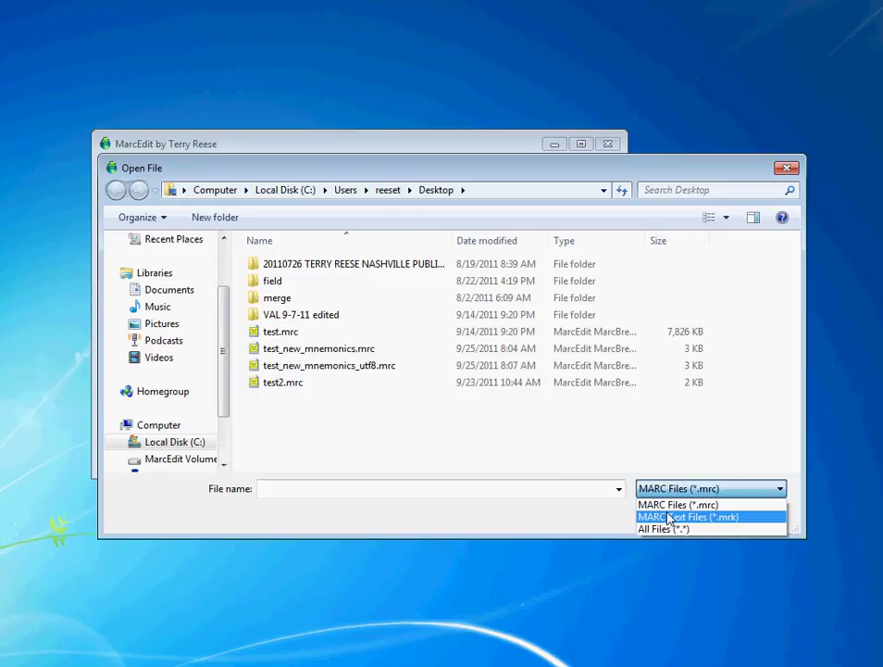
click(674, 516)
double_click(290, 333)
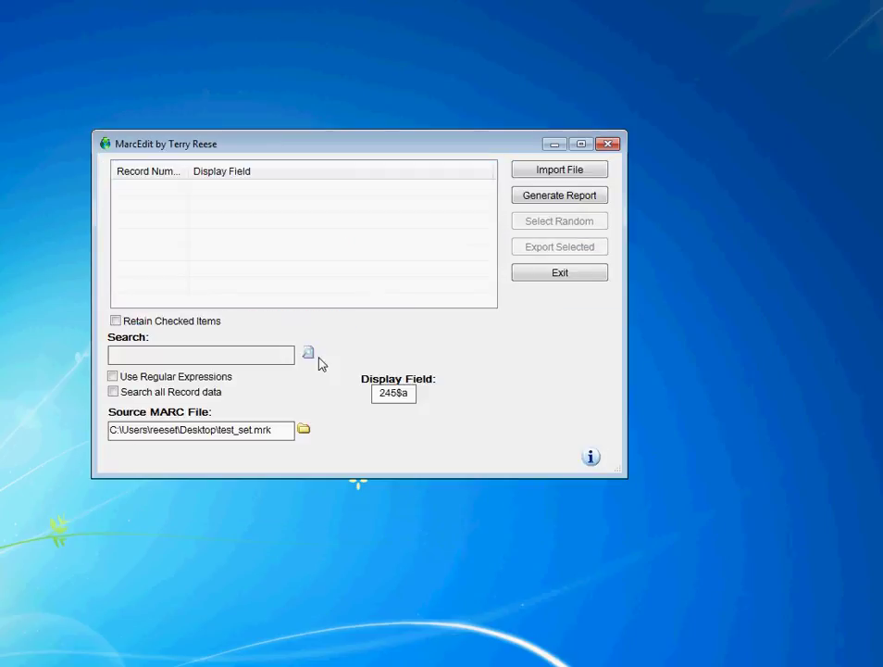
Step: Set the display field to 999$a and import the source file
drag(414, 392, 369, 398)
click(261, 206)
drag(416, 393, 382, 396)
text(999$a)
click(556, 175)
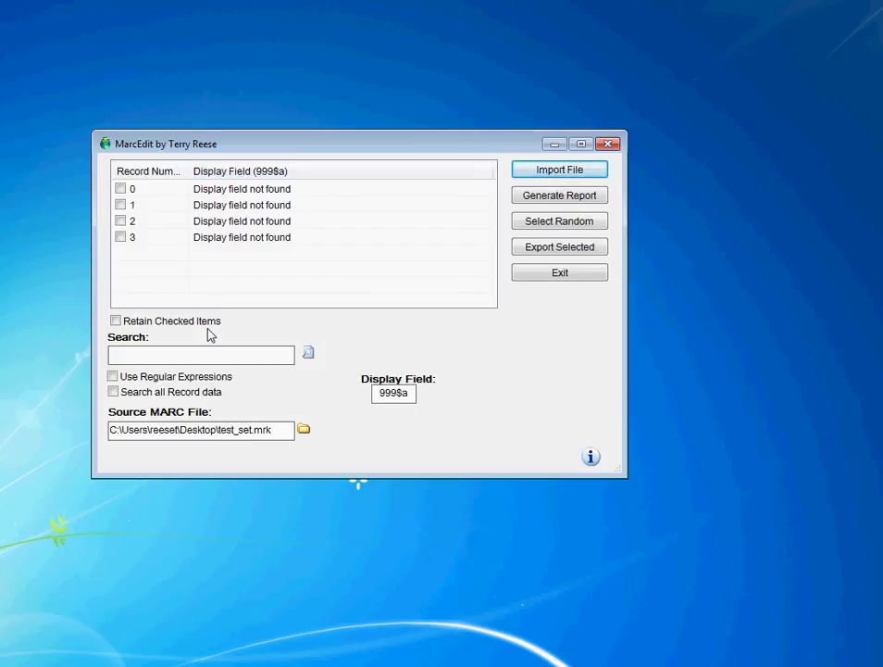
Step: Search the record list for "Display field not found" to select the records lacking a 999$a
click(192, 356)
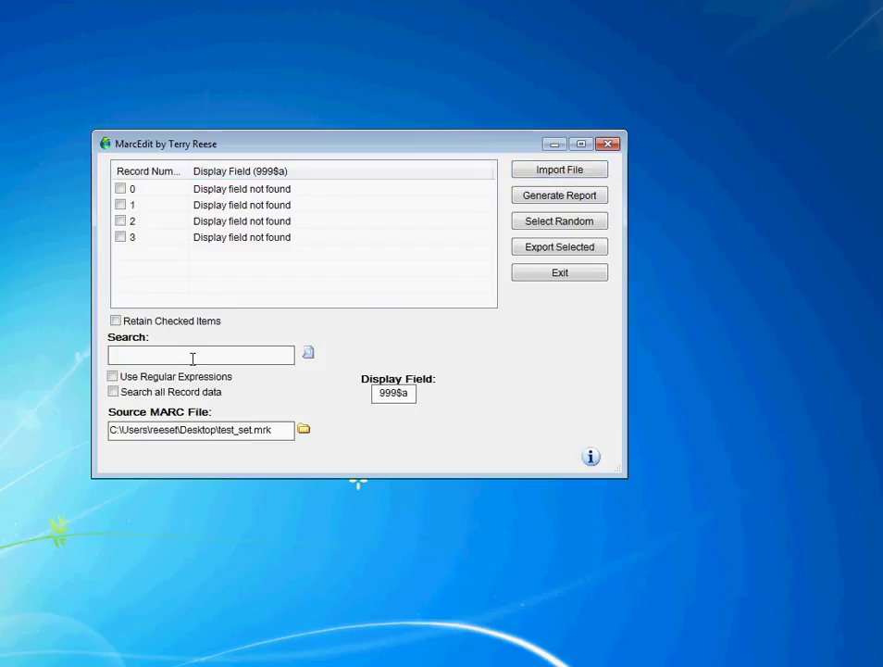
text(Display field not found)
click(307, 354)
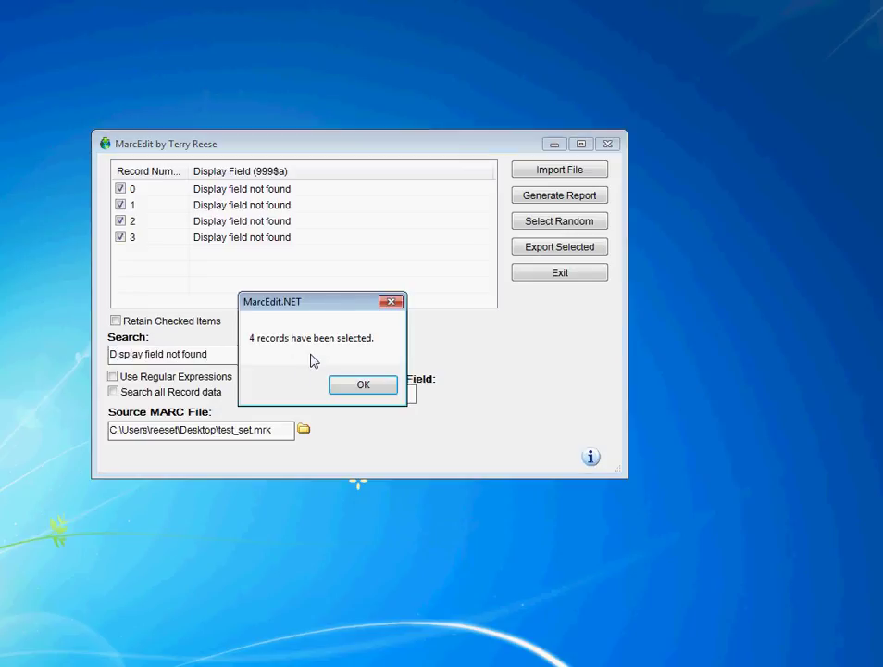
click(361, 387)
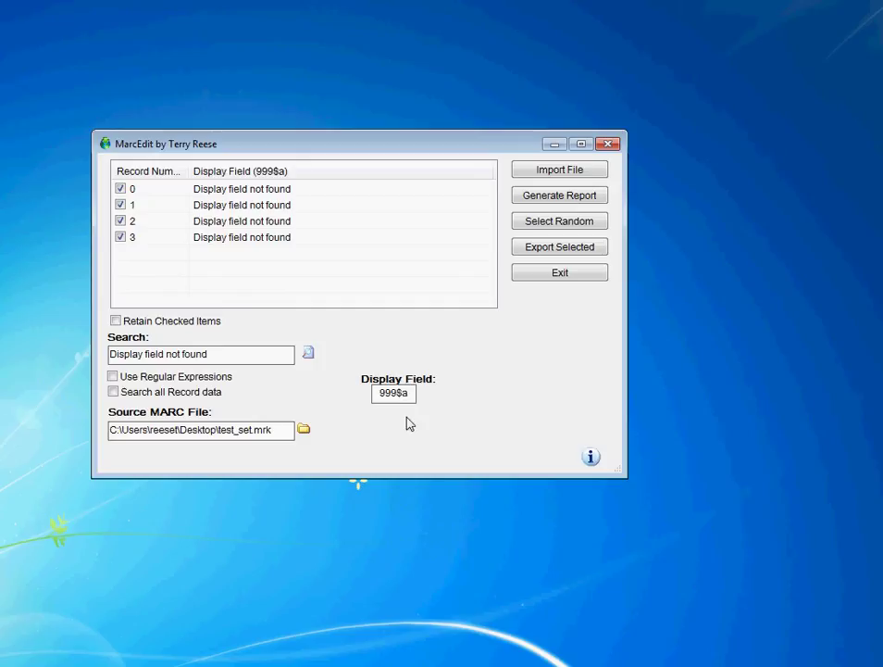
Step: Set the display field to 856$u and import the source file again
drag(409, 397, 368, 410)
text(856$u)
click(541, 176)
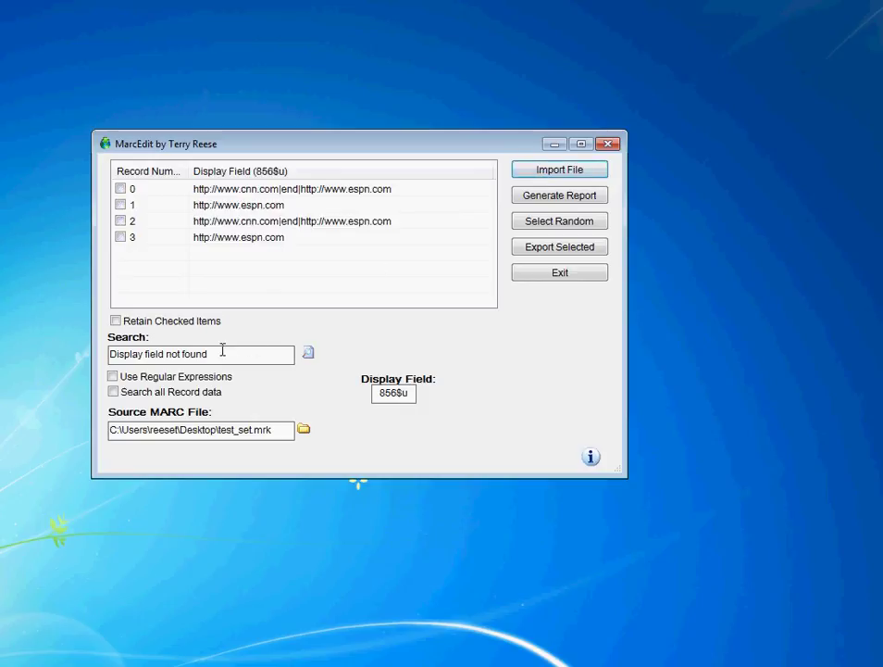
Step: Search the record list for "|end|" to select the records with more than one 856$u
drag(222, 350, 82, 356)
key(BackSpace)
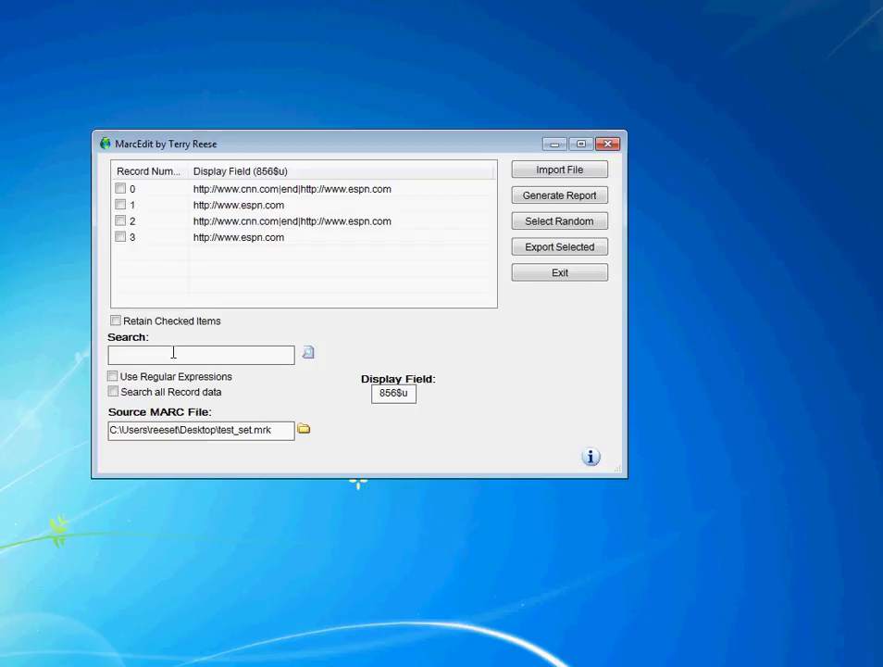
text(|end|)
click(309, 353)
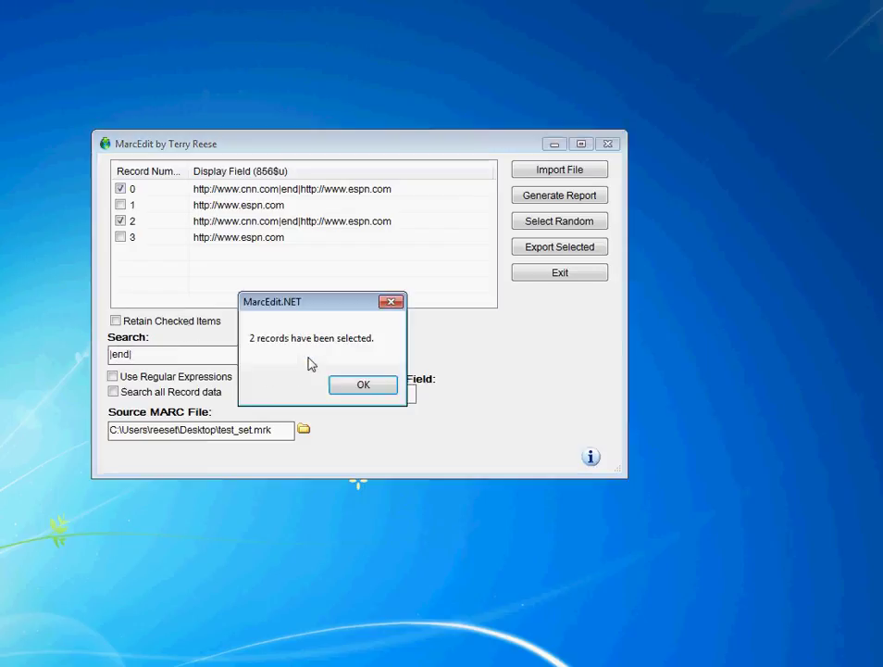
click(361, 385)
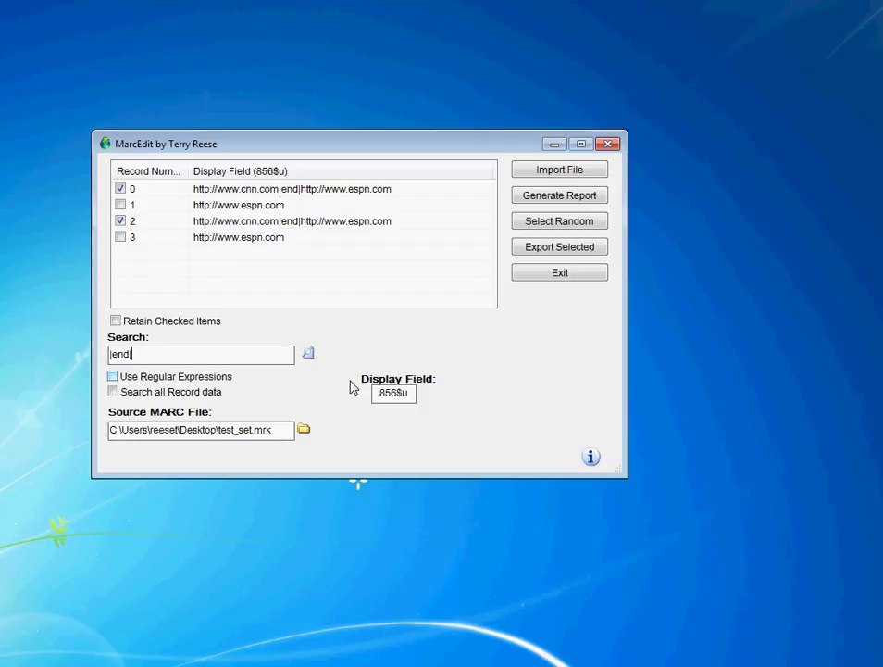
Step: Export the selected records to a new file named test_set_multi, choosing to delete them from the source file
click(548, 249)
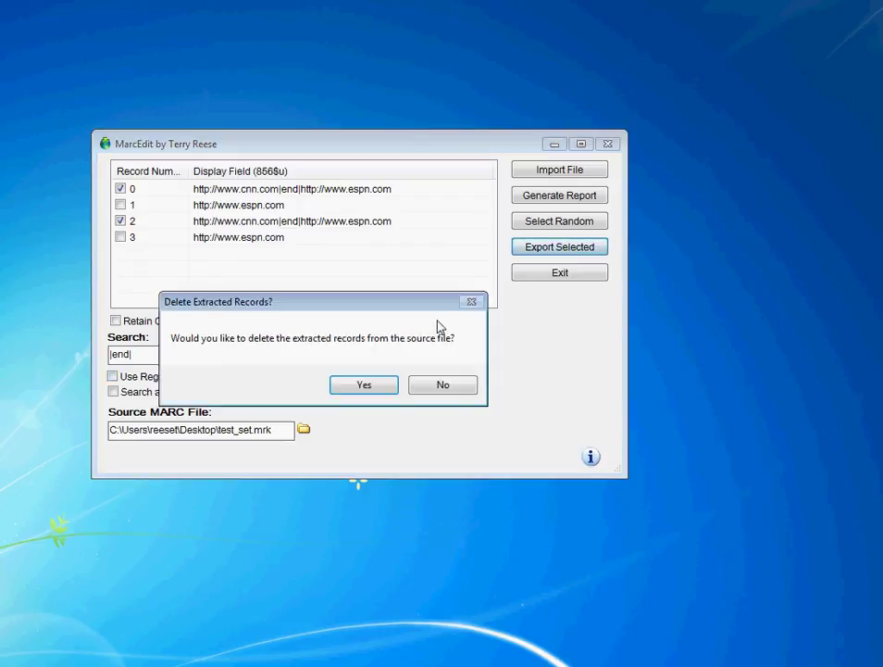
click(364, 385)
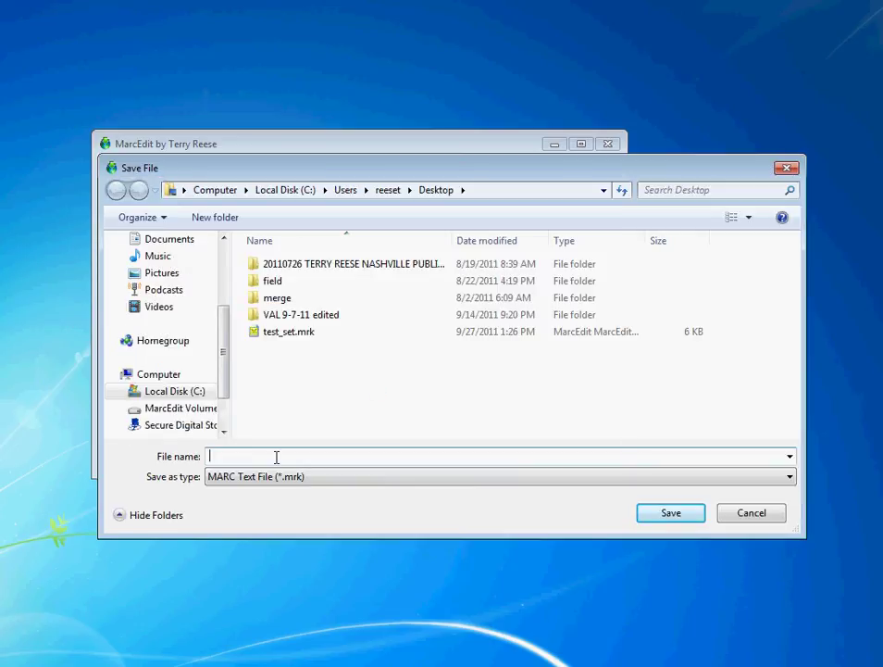
text(test_set)
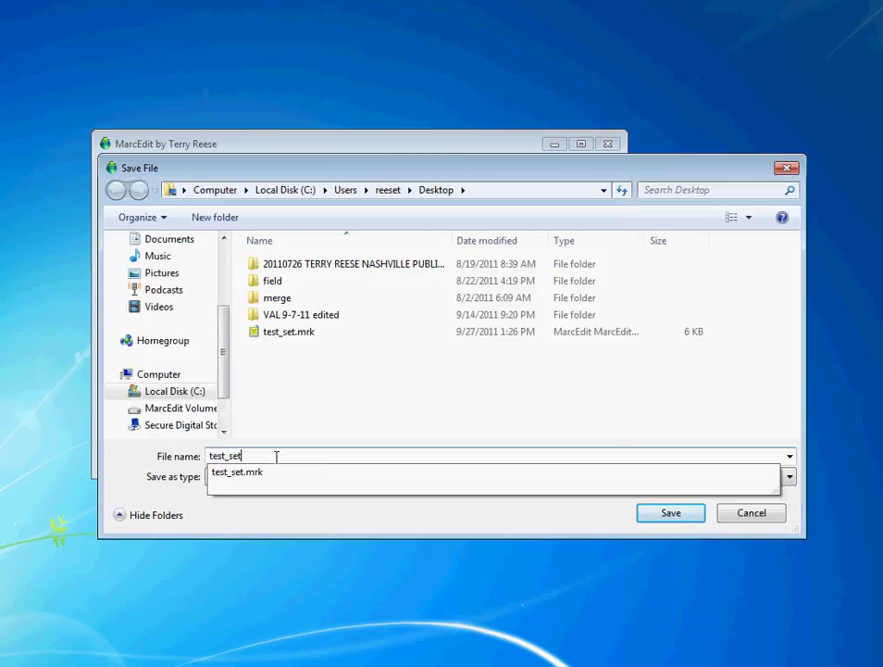
text(_multi)
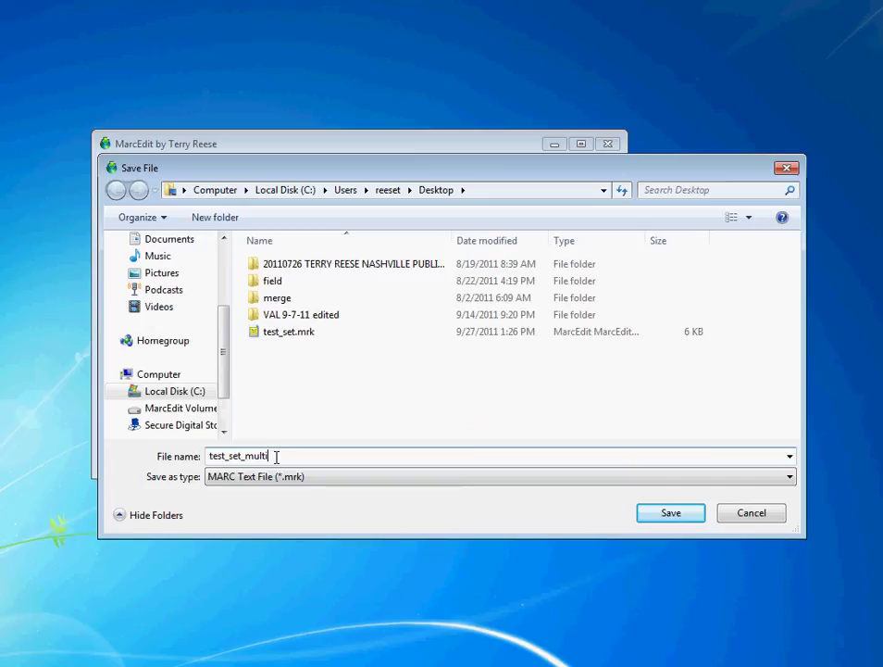
key(Return)
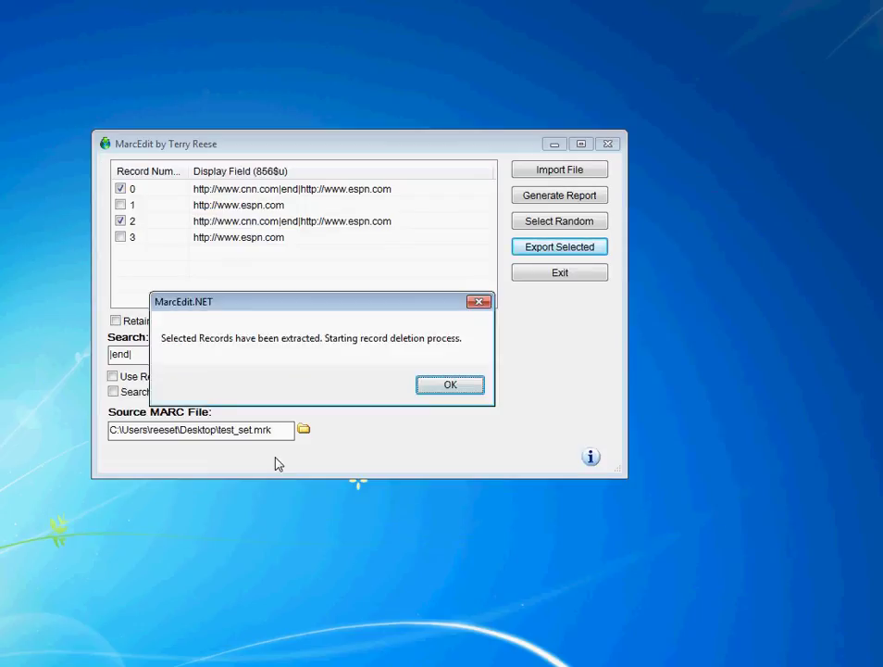
click(448, 384)
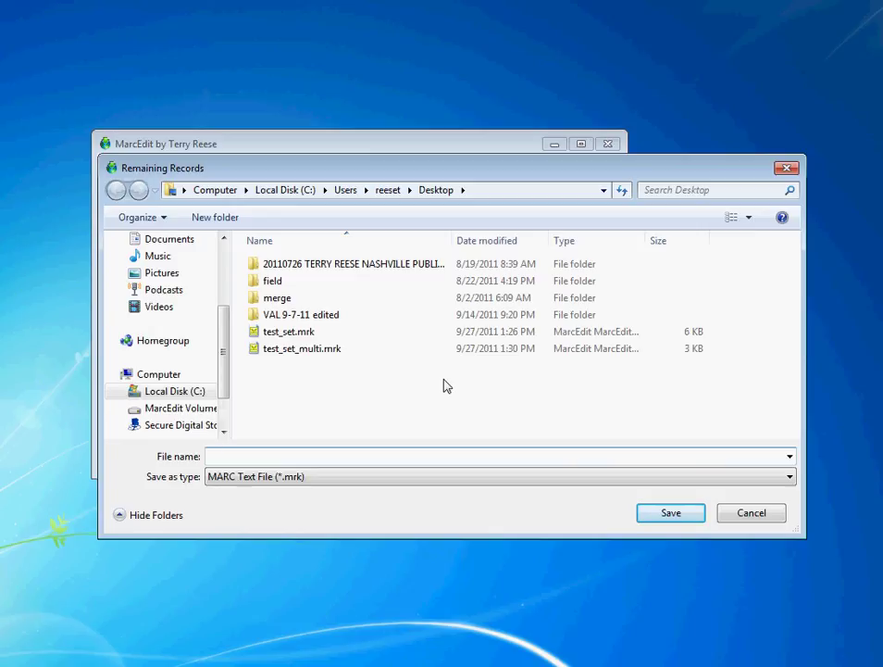
Step: Save the remaining records as extracted_without_deletes in MARC Text File format and exit the record selection tool
text(extracted_without_deletes.)
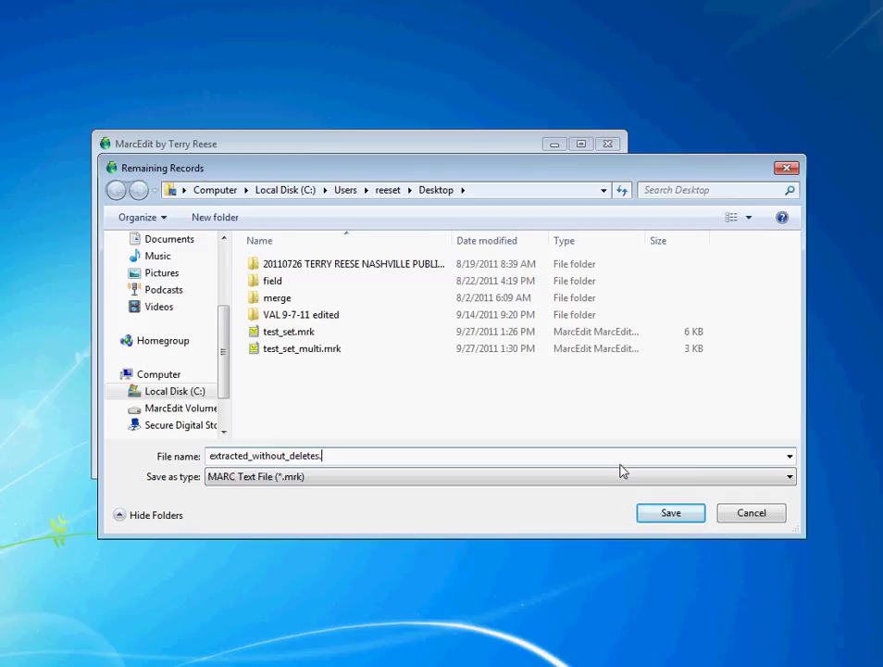
key(BackSpace)
text(\)
key(BackSpace)
click(672, 513)
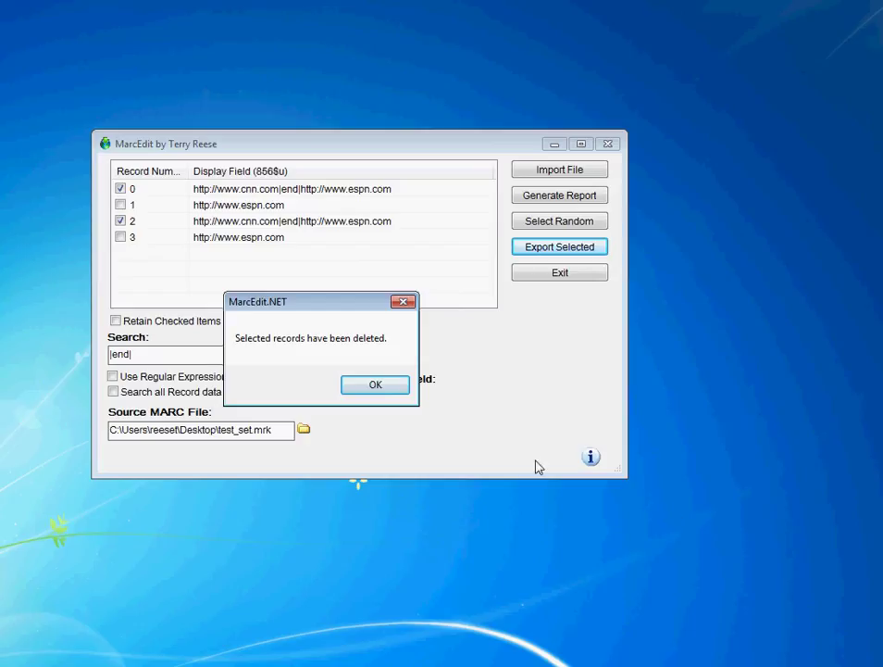
click(401, 388)
click(550, 276)
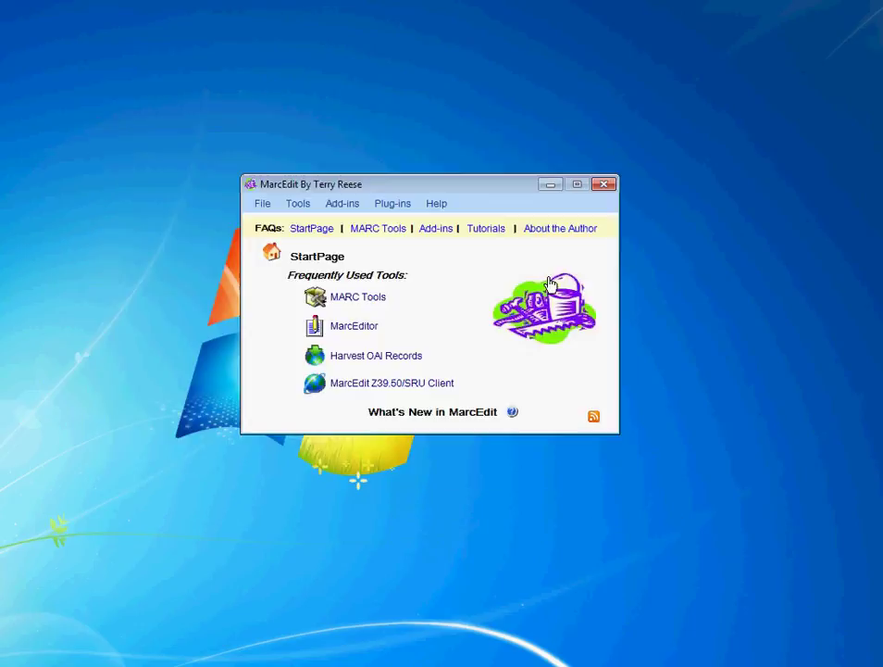
Step: Open test_set_multi.mrk in MarcEditor, check the 856 fields of the extracted records, and close the editor
click(363, 329)
click(235, 121)
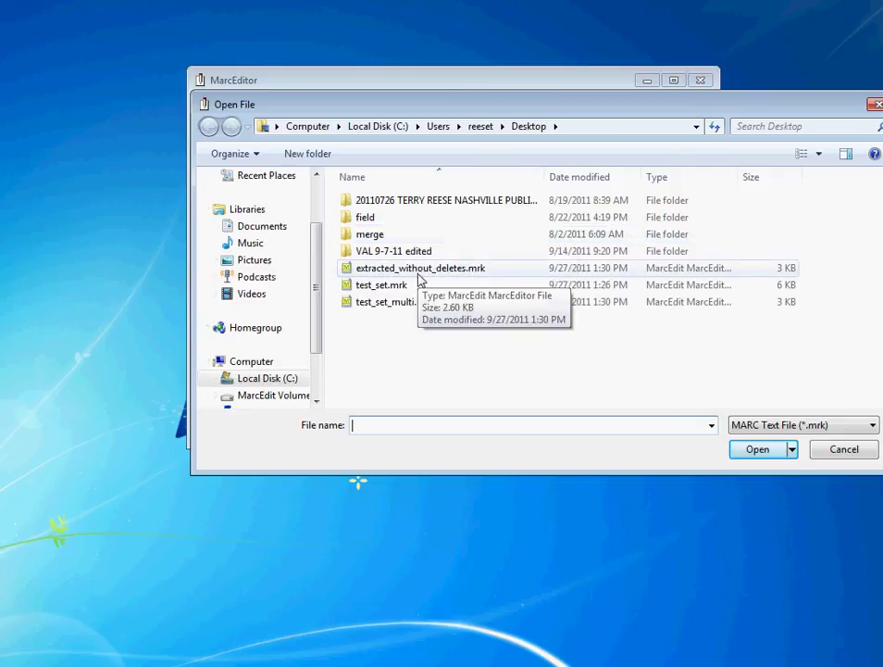
double_click(399, 303)
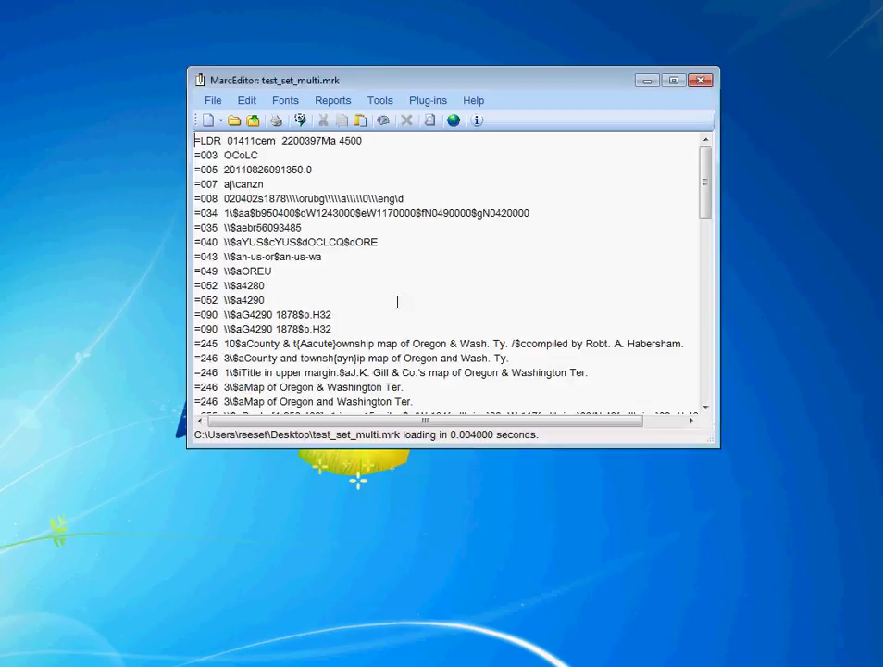
drag(704, 189, 705, 385)
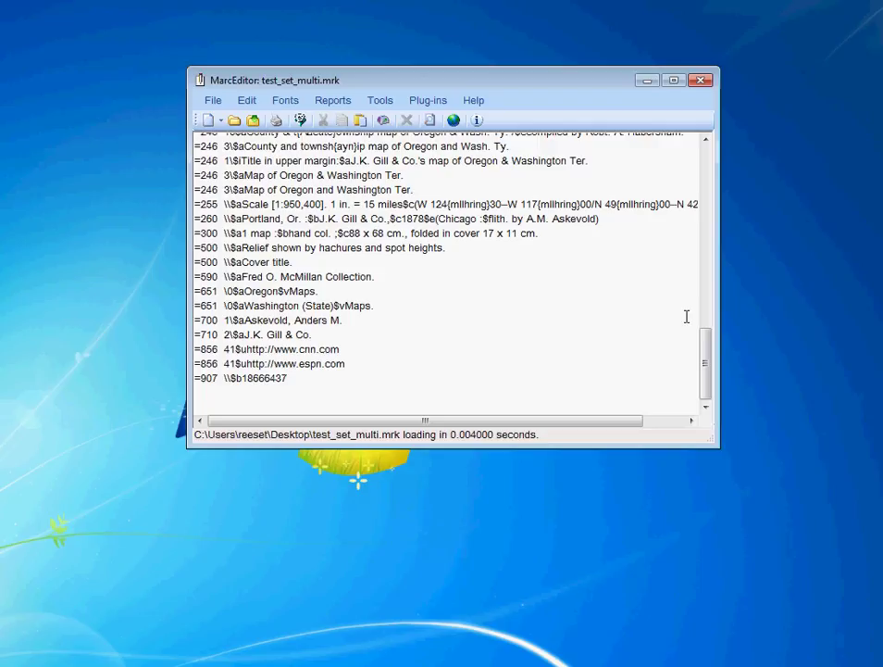
click(701, 79)
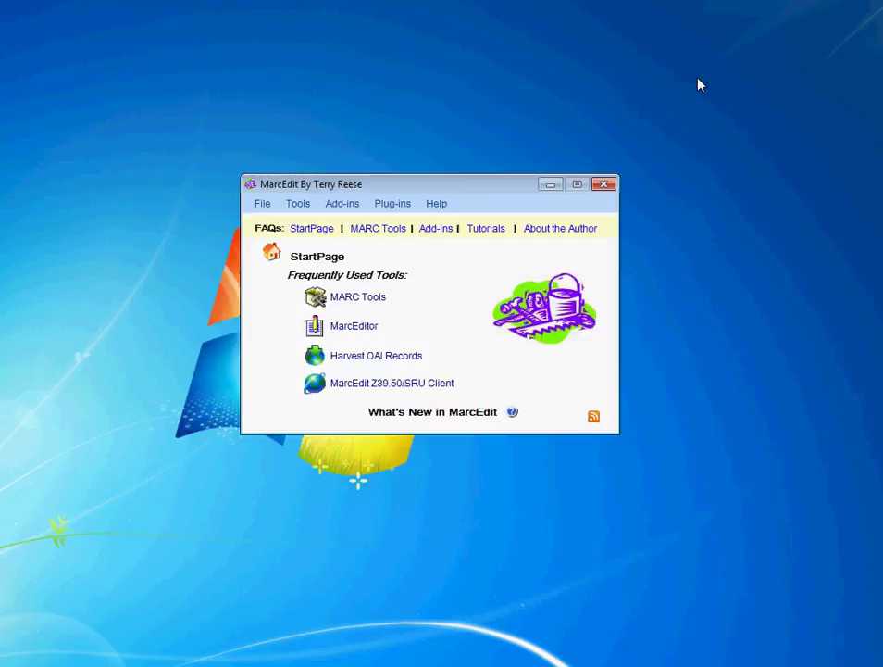
Step: Open extracted_without_deletes.mrk in MarcEditor and look through the remaining records
click(351, 326)
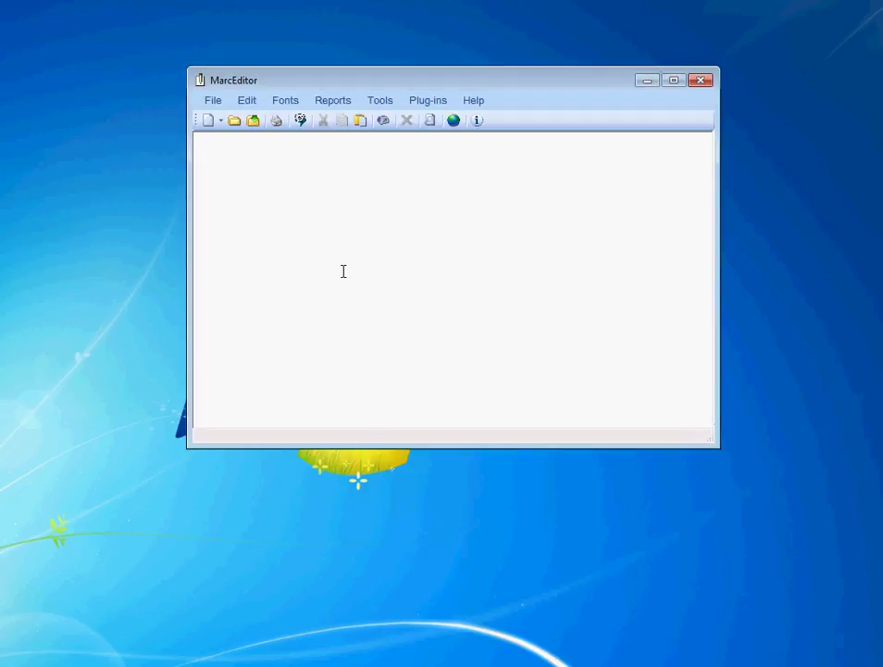
key(ctrl+o)
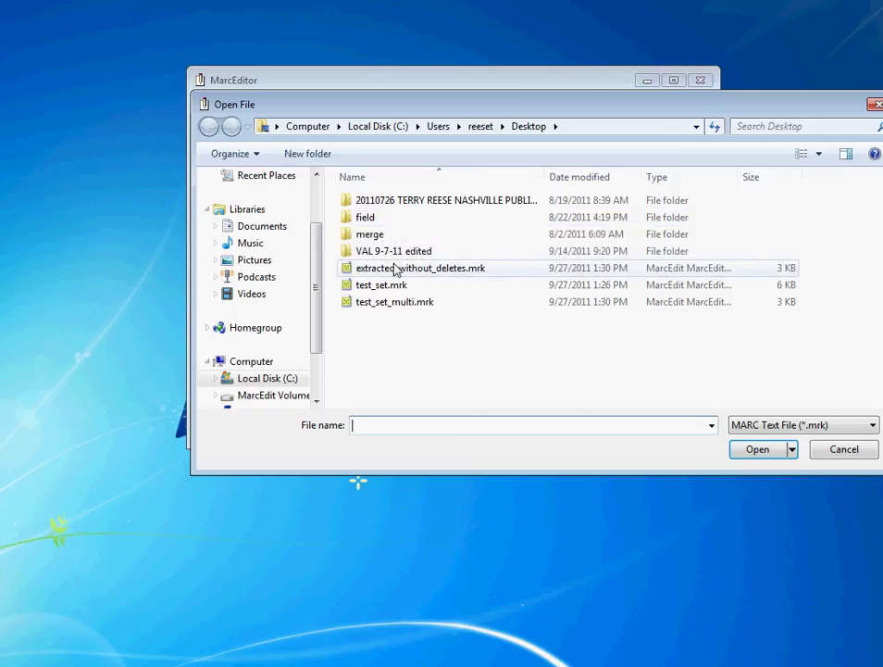
double_click(394, 265)
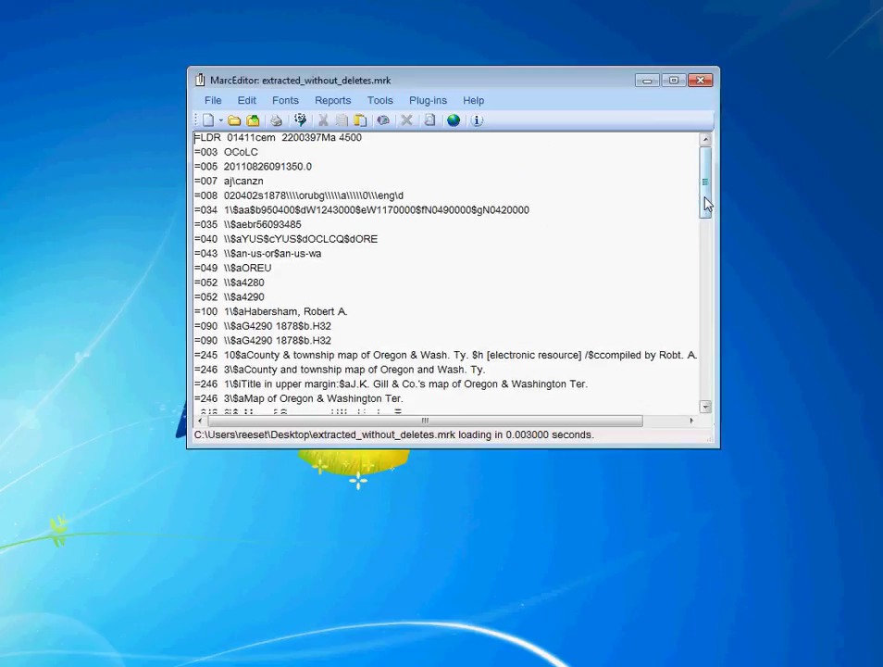
drag(704, 198, 703, 162)
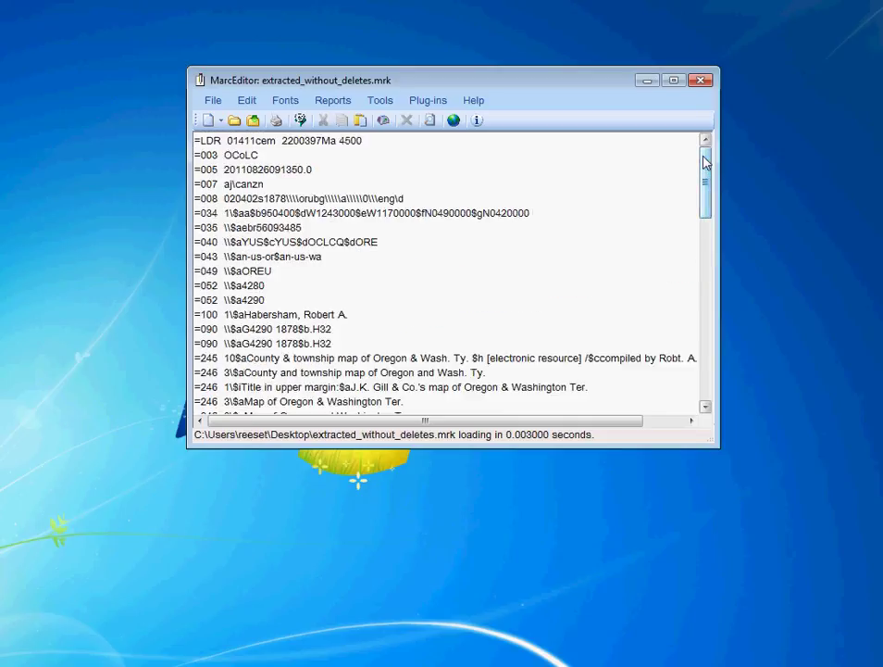